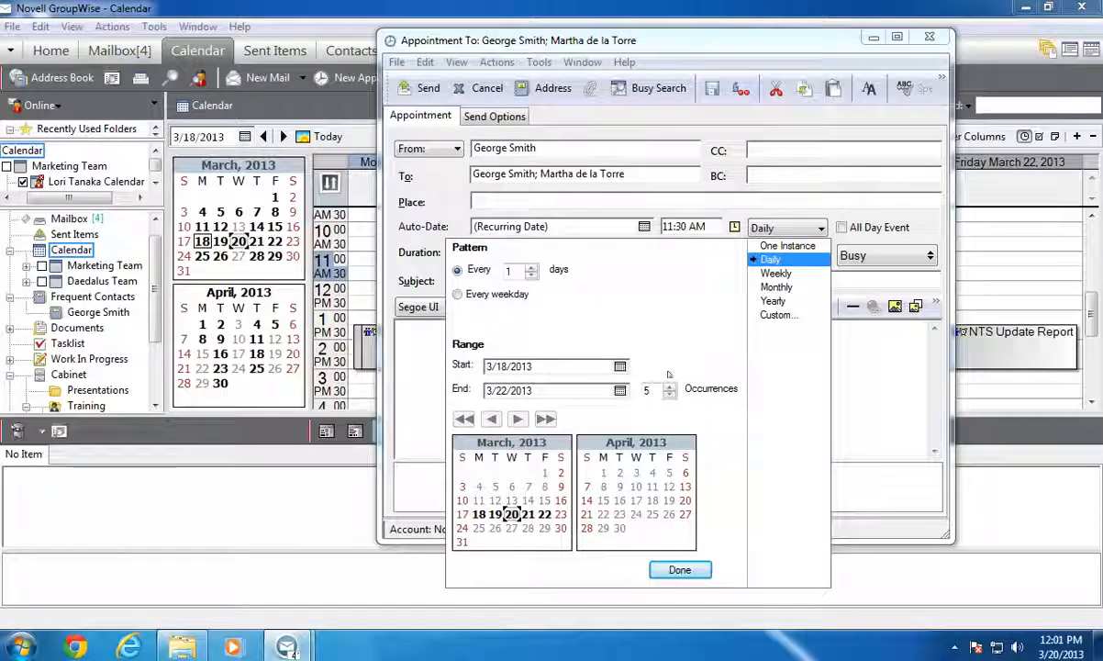
# Step: Raise the number of occurrences of the daily recurring appointment to 10
pyautogui.click(668, 386)
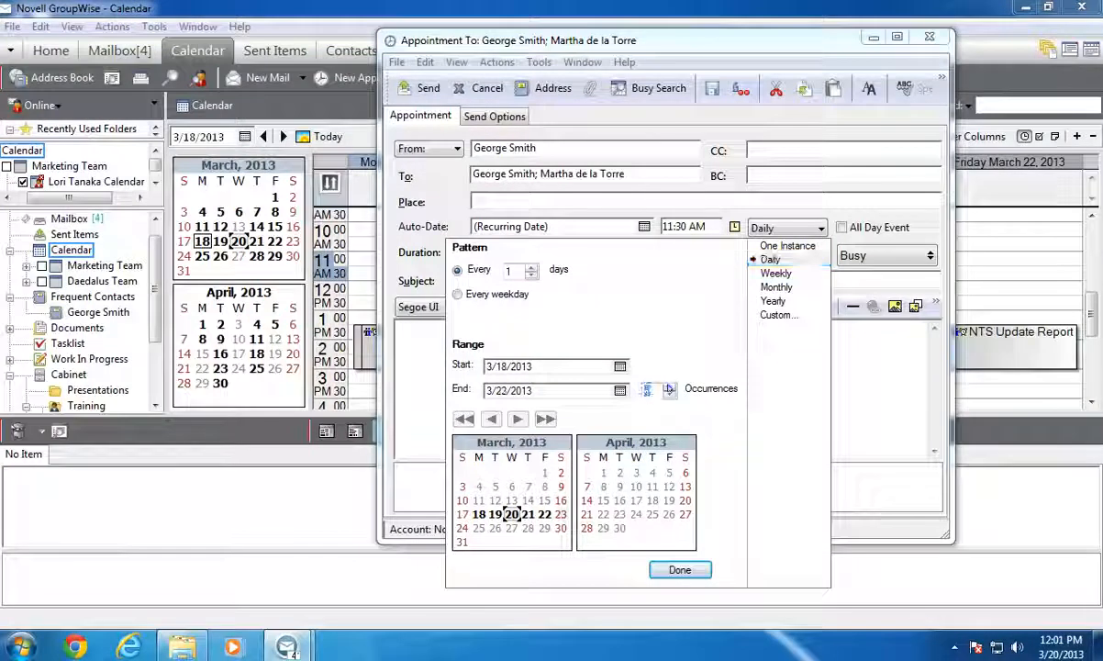
pyautogui.click(669, 387)
pyautogui.click(669, 386)
pyautogui.click(669, 387)
pyautogui.click(669, 386)
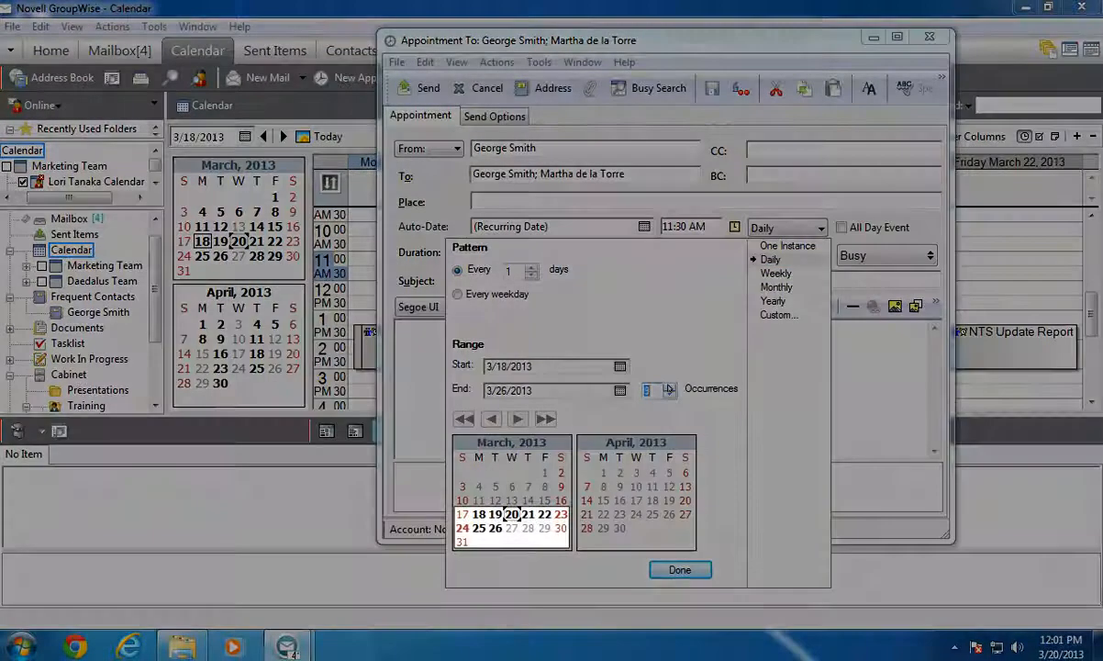
pyautogui.click(669, 386)
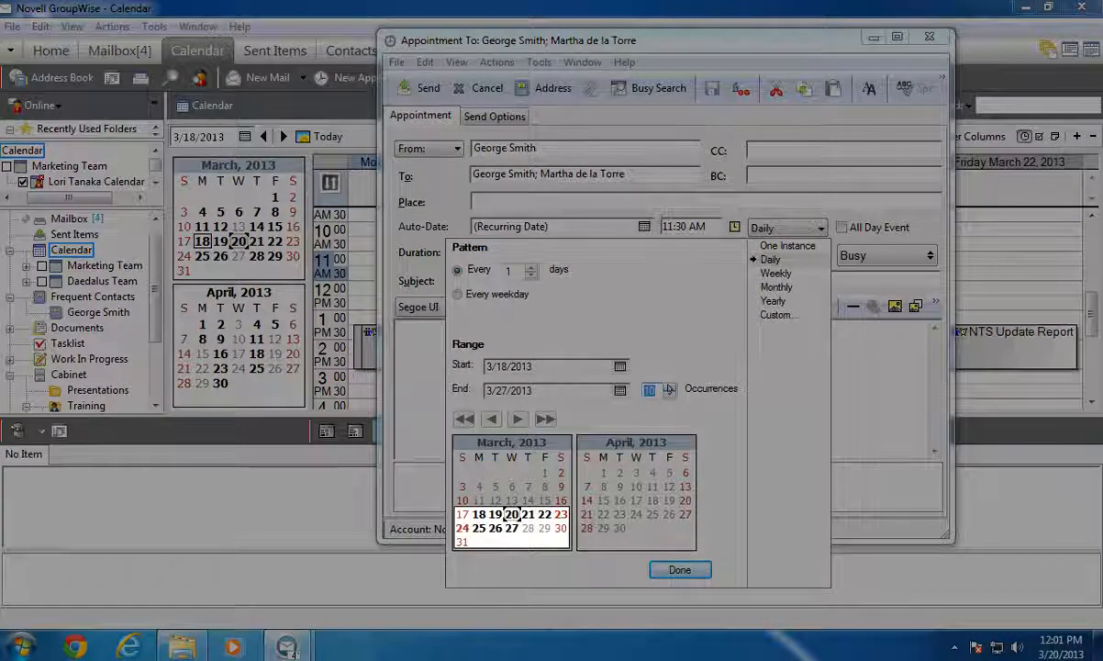
# Step: End the daily recurrence on 3/29/2013, trying an interval of 2 days before choosing every weekday as the pattern
pyautogui.click(620, 391)
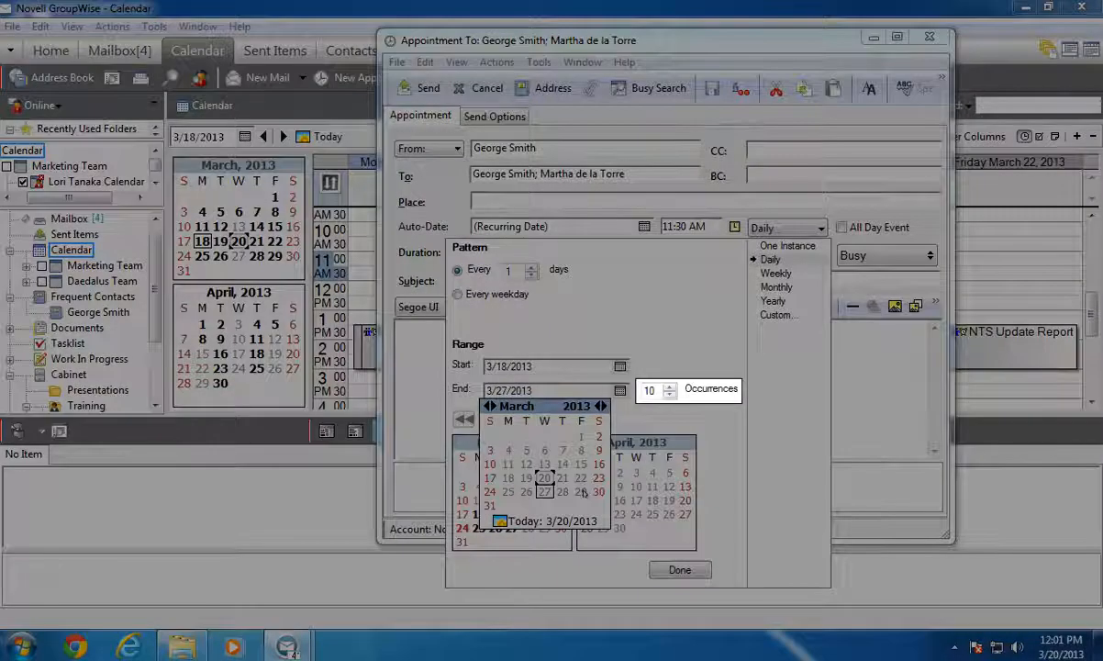
pyautogui.click(582, 492)
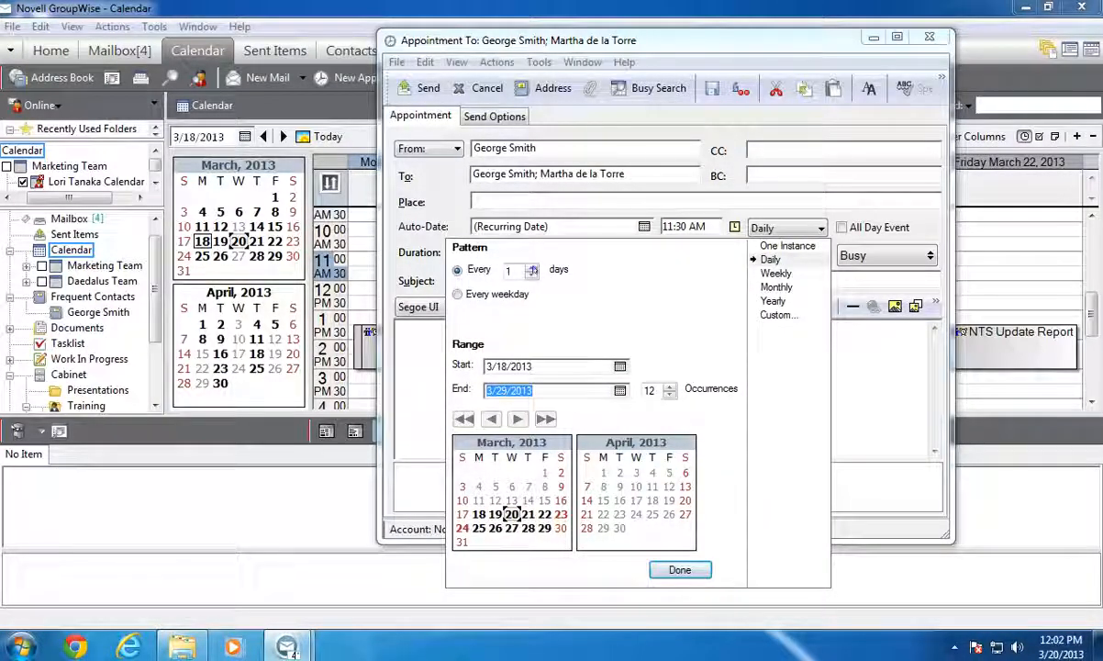
pyautogui.click(533, 267)
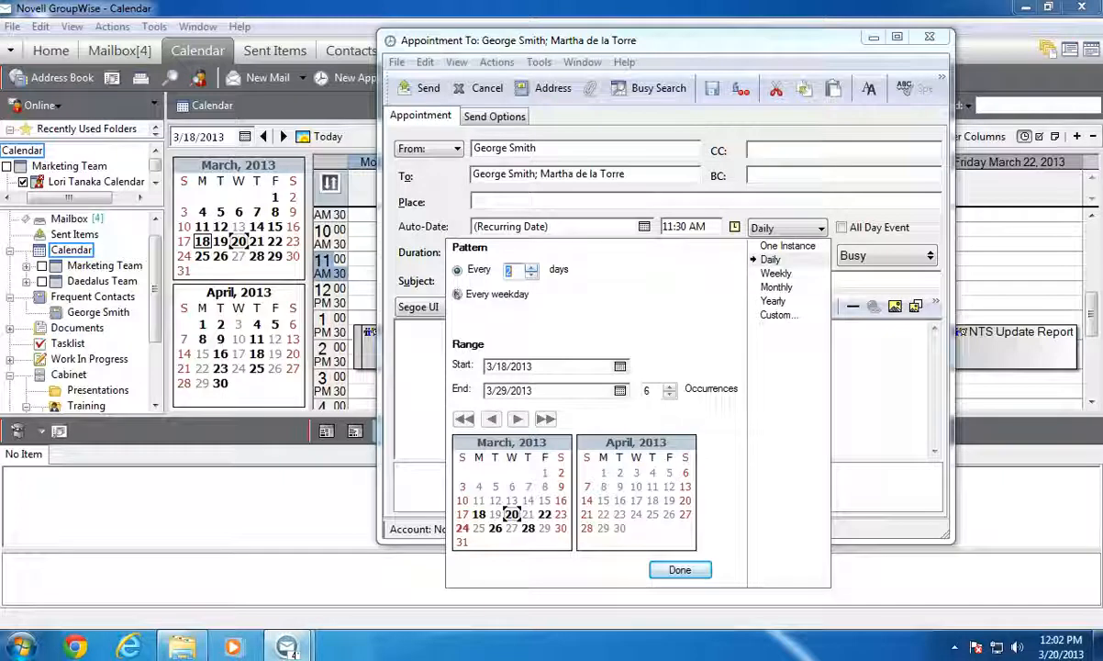
pyautogui.click(458, 294)
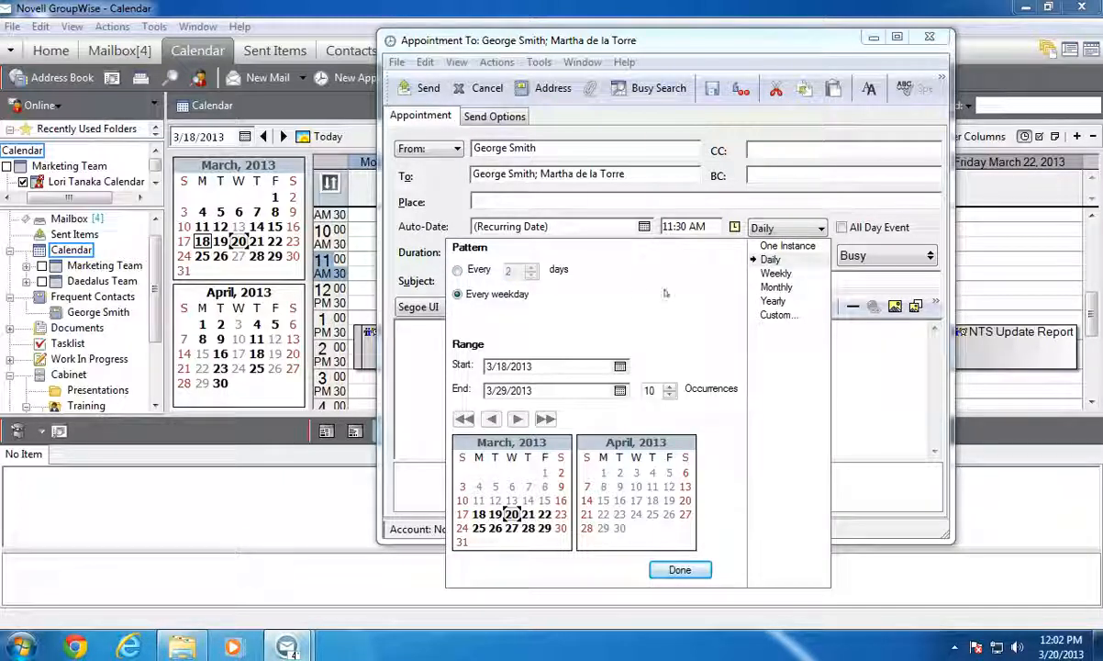
# Step: Switch the appointment to a weekly recurrence that repeats every 2 weeks on Monday and Wednesday
pyautogui.click(797, 275)
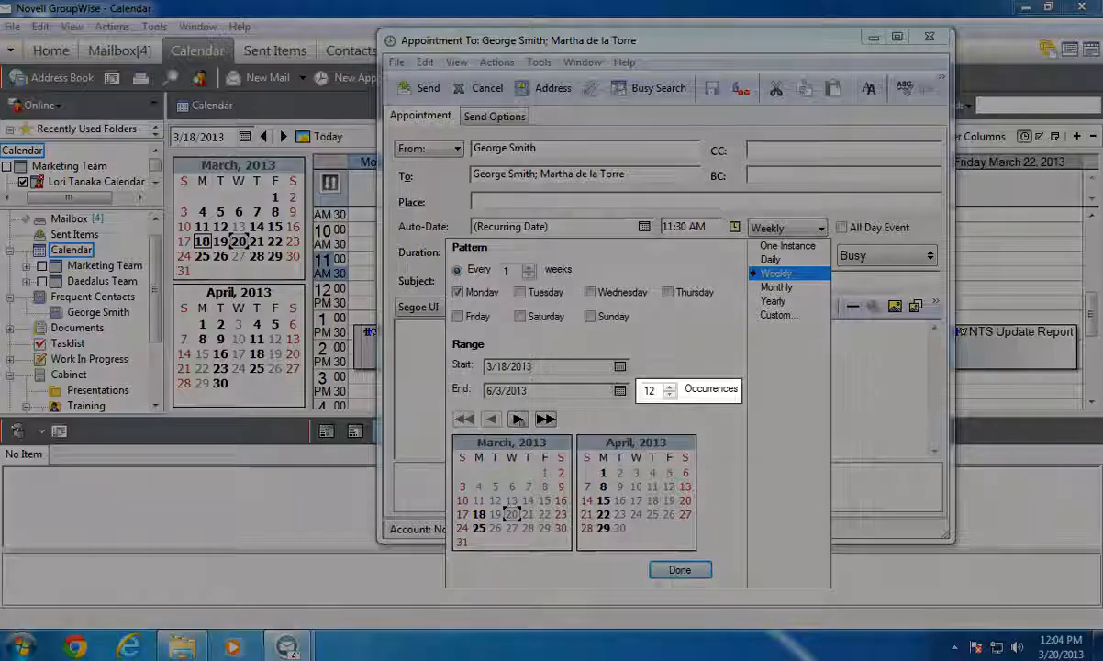
pyautogui.click(517, 418)
pyautogui.click(493, 419)
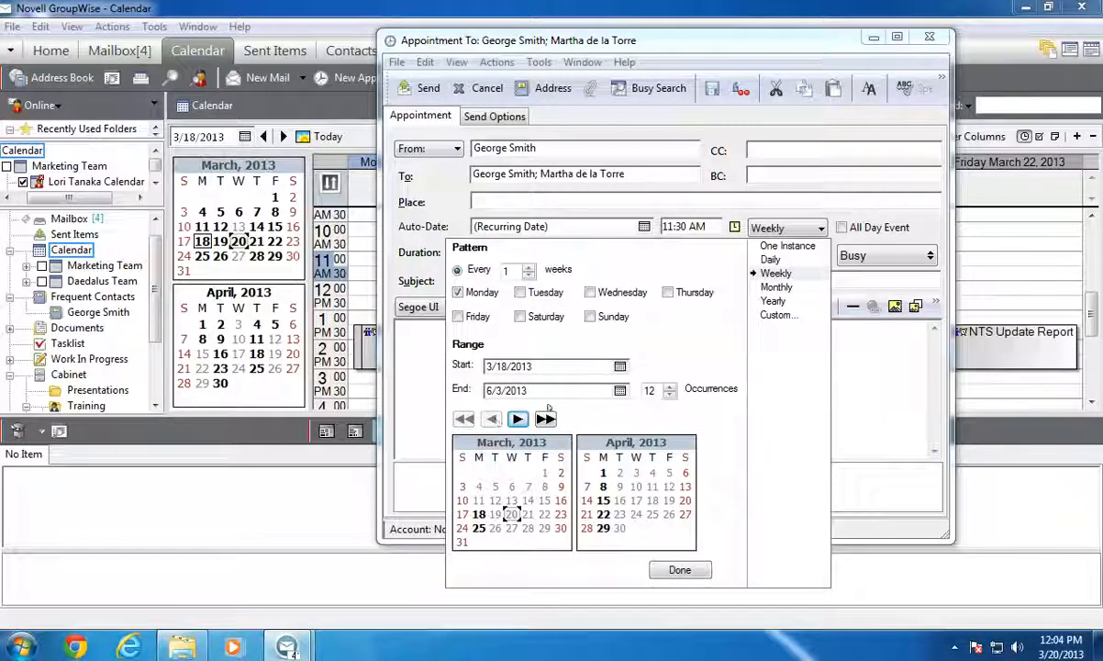
pyautogui.click(590, 292)
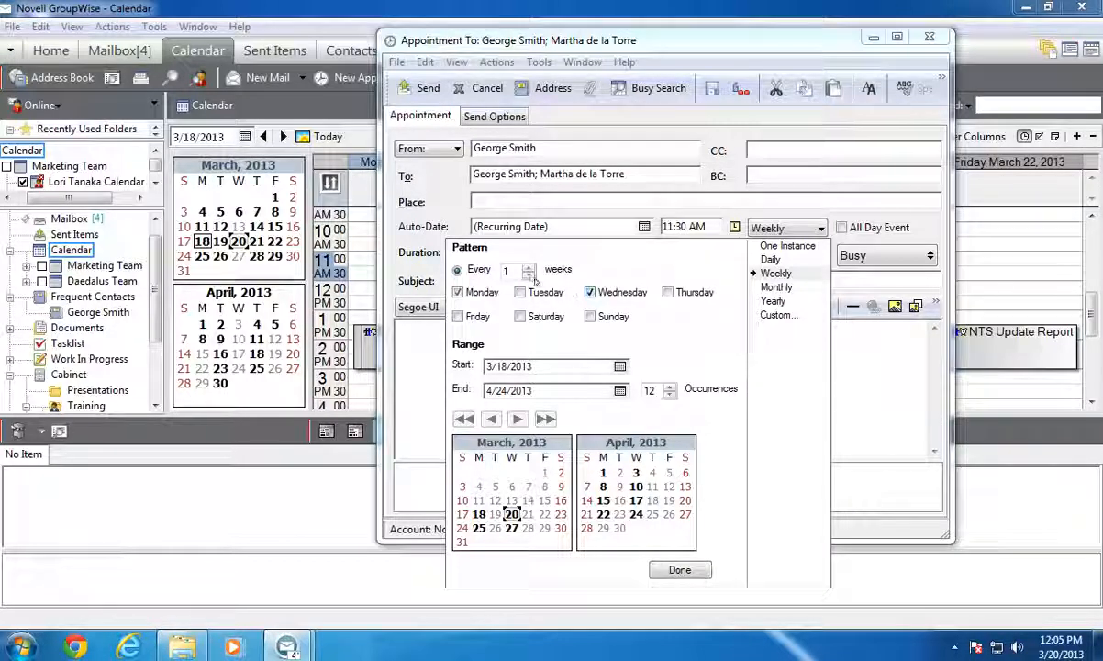
pyautogui.click(529, 266)
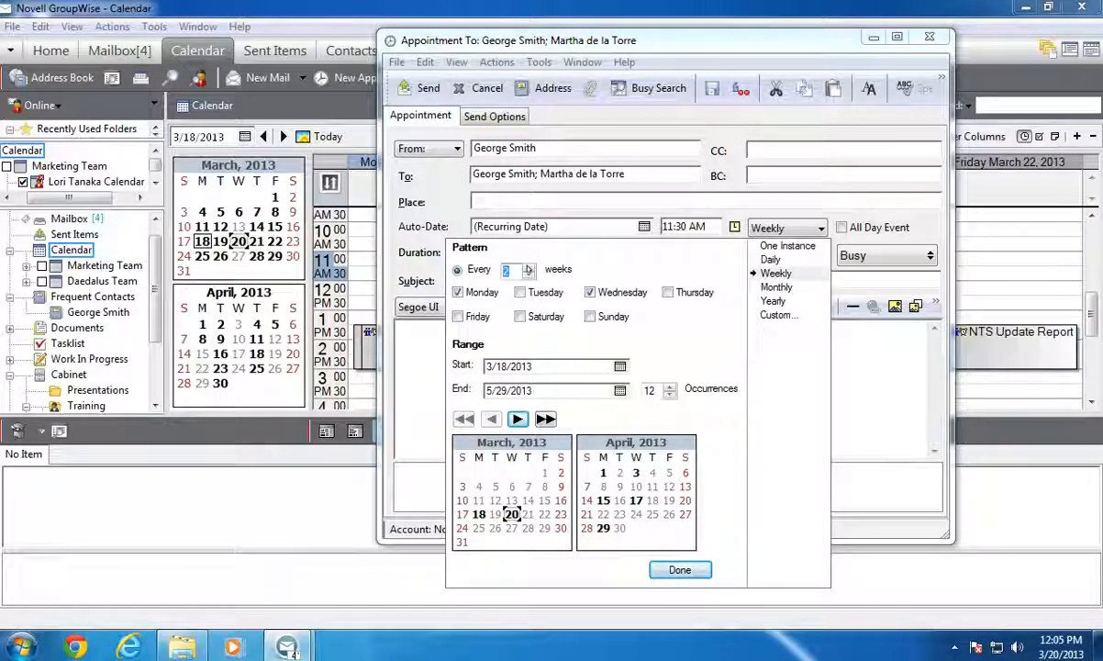
# Step: Switch the appointment to a monthly recurrence on day 1 of every 2 months
pyautogui.click(804, 290)
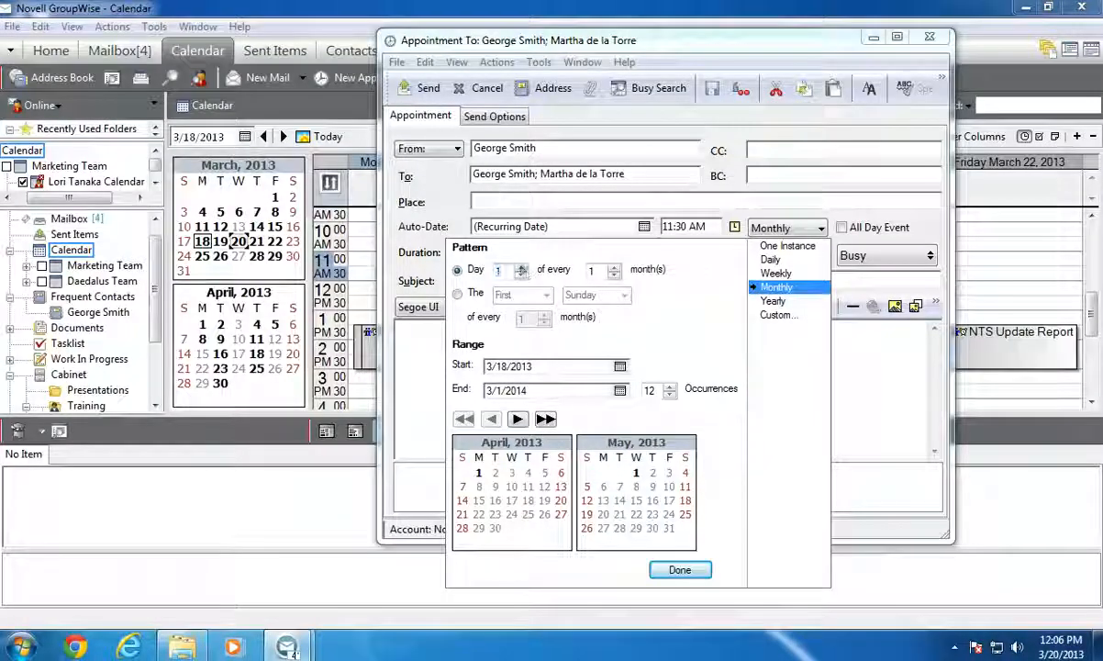
pyautogui.click(521, 267)
pyautogui.click(521, 267)
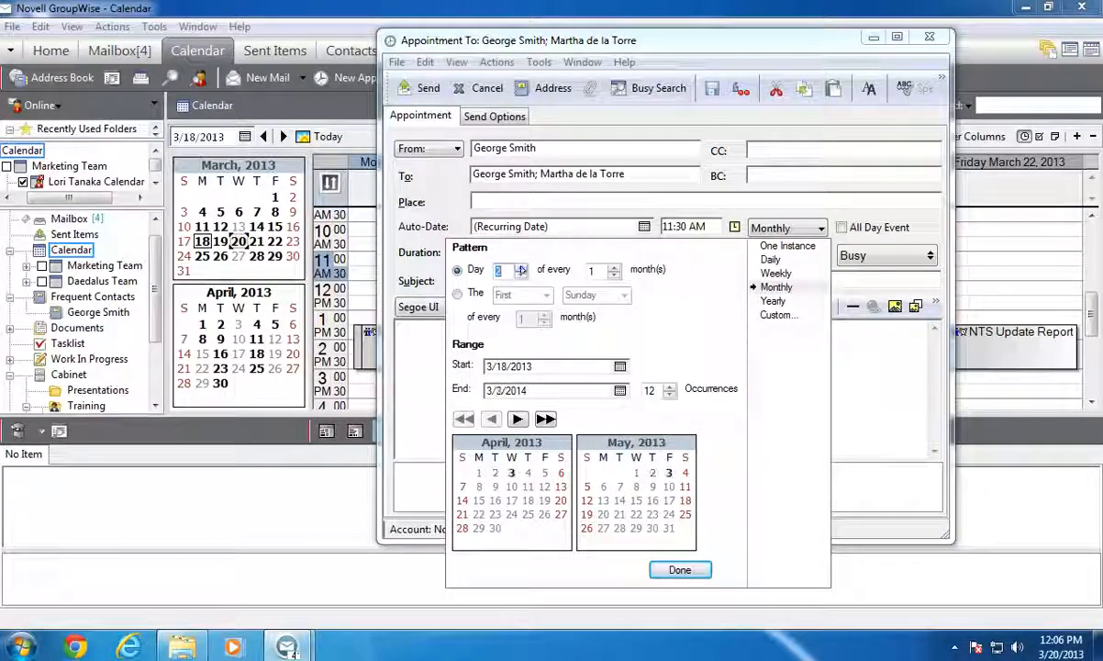
pyautogui.click(521, 268)
pyautogui.click(521, 275)
pyautogui.click(521, 275)
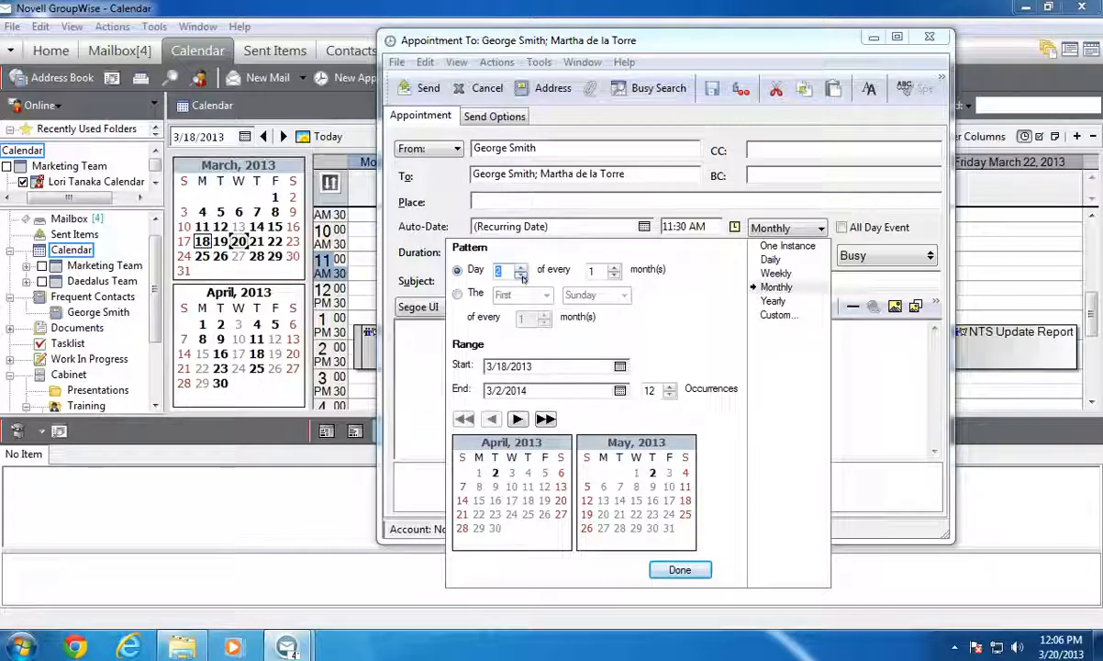
pyautogui.click(521, 275)
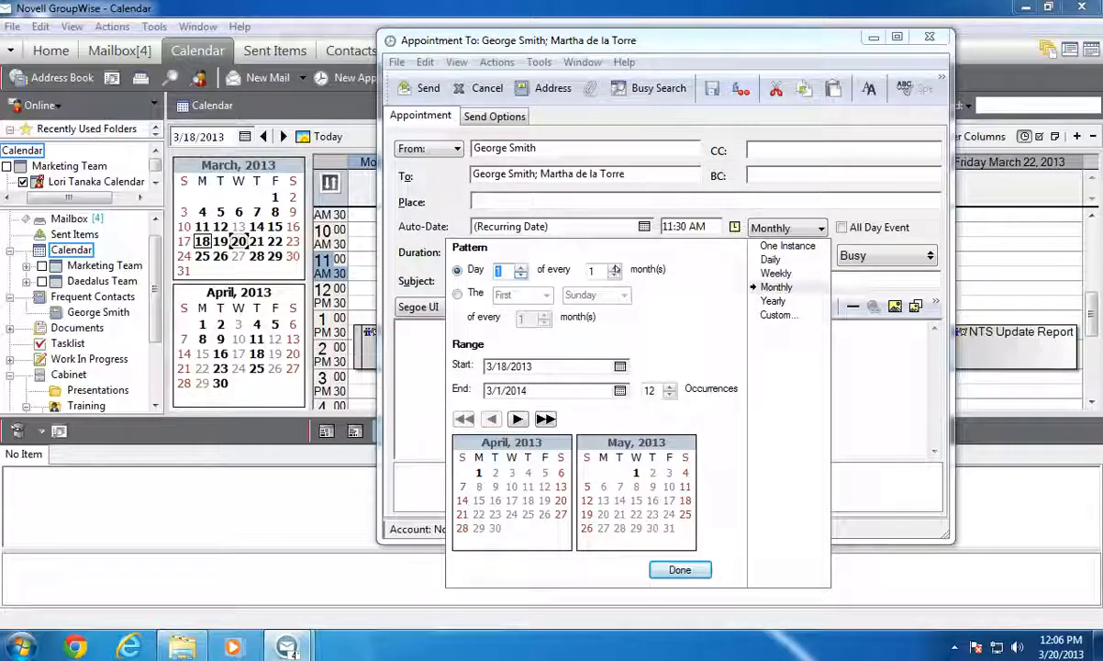
pyautogui.click(616, 265)
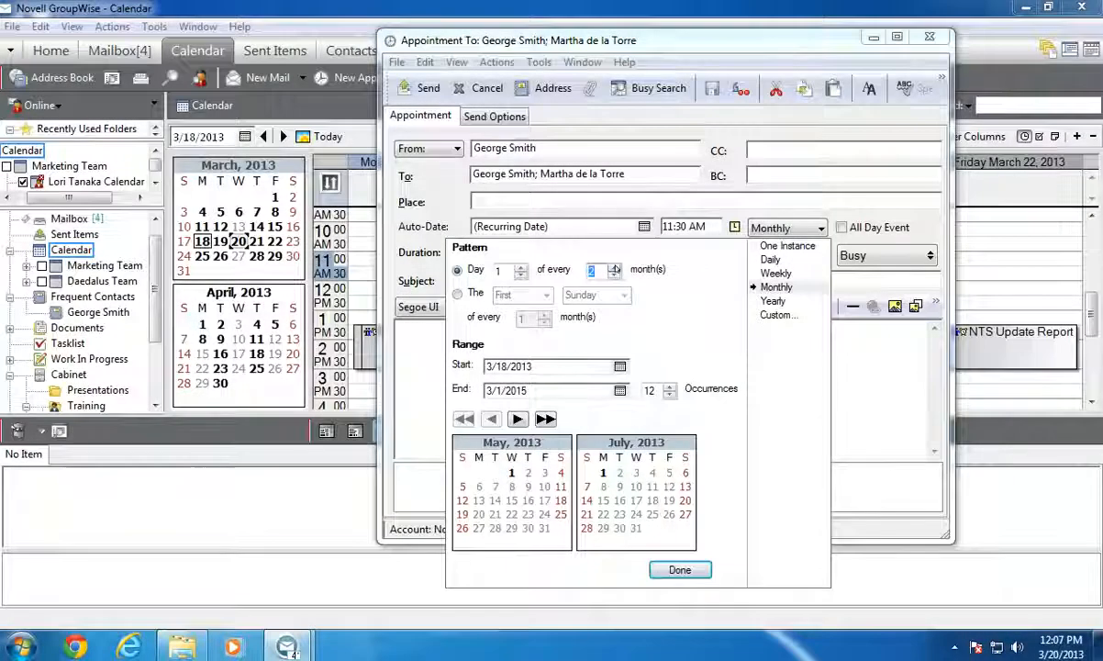
# Step: Base the monthly recurrence on a weekday, setting it to the third Thursday and changing that to the fifth Thursday
pyautogui.click(457, 294)
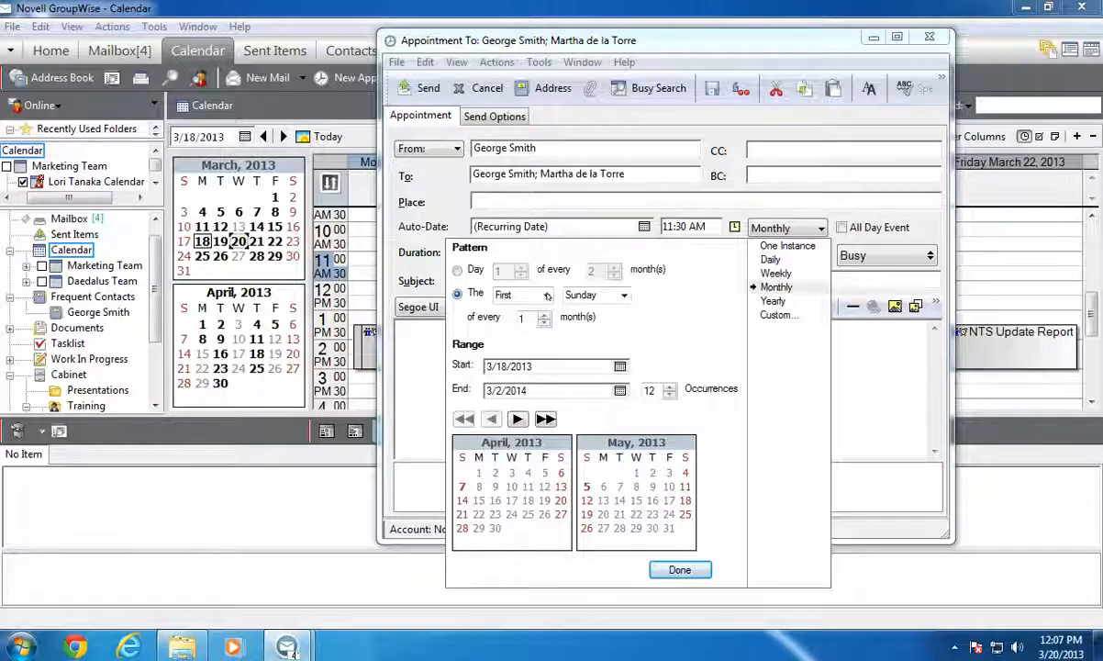
pyautogui.click(507, 293)
pyautogui.click(532, 333)
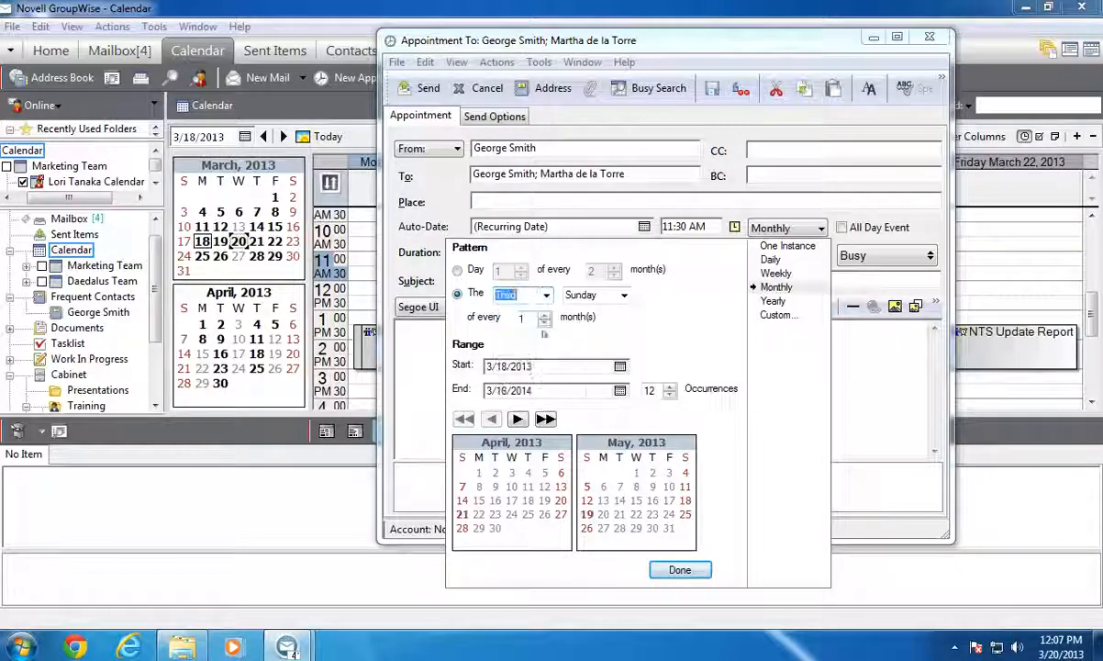
pyautogui.click(625, 296)
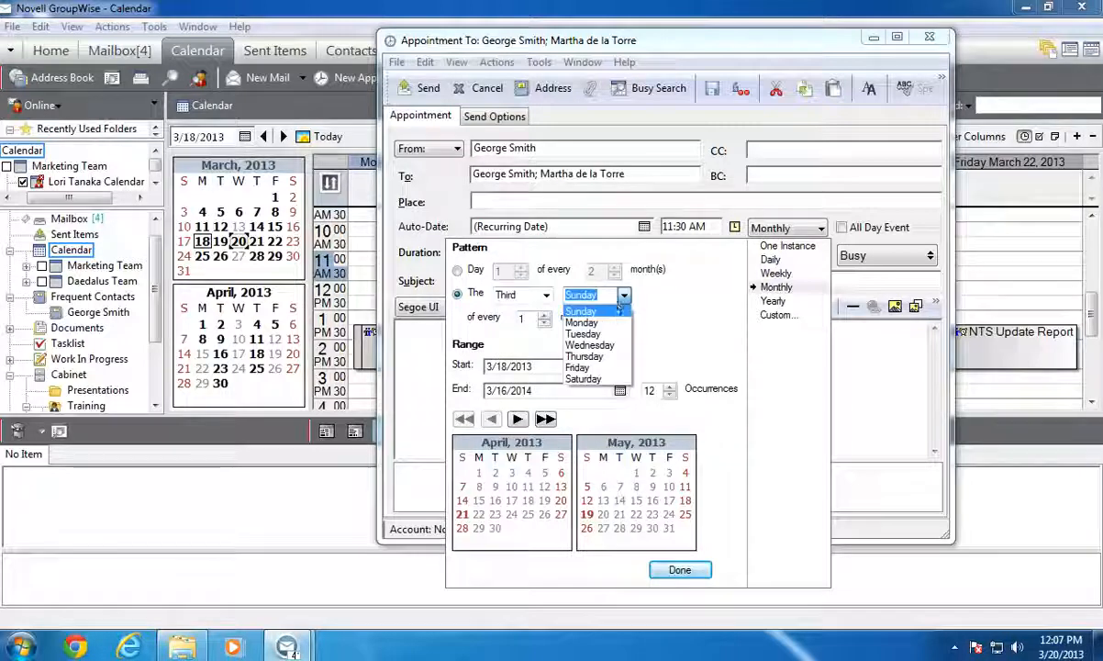
pyautogui.click(582, 354)
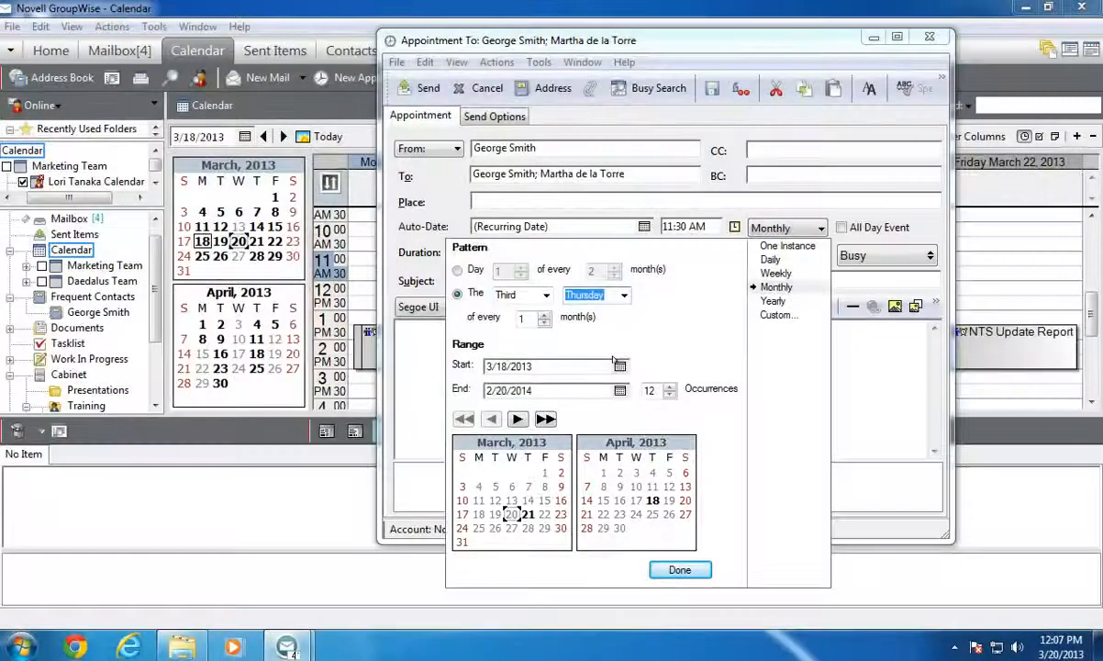
pyautogui.click(514, 294)
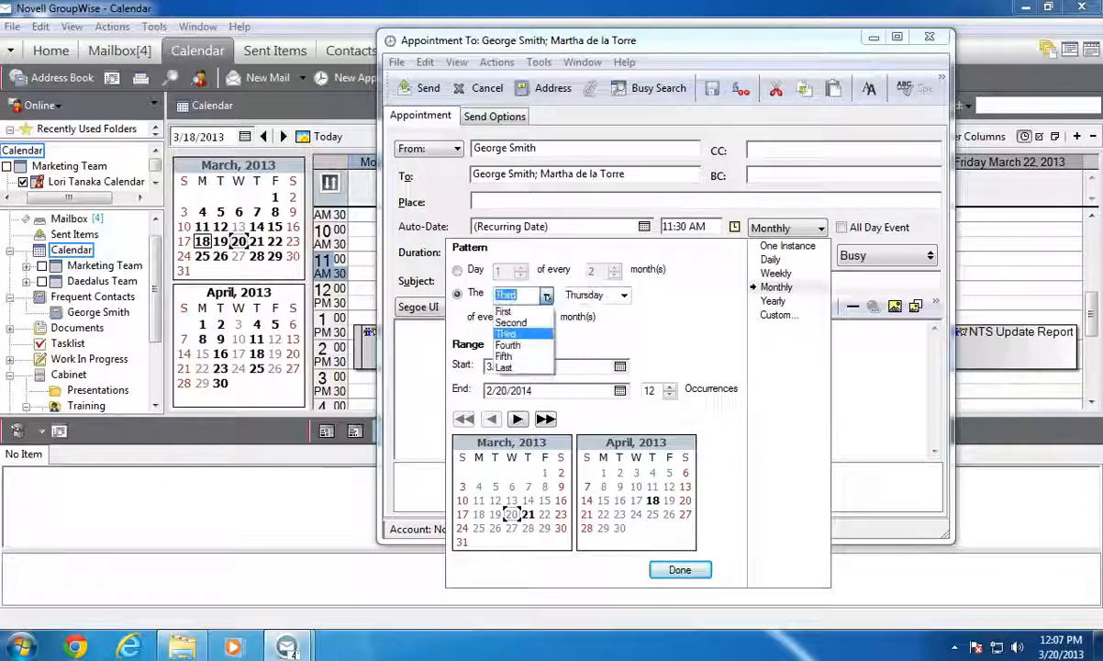
pyautogui.click(519, 357)
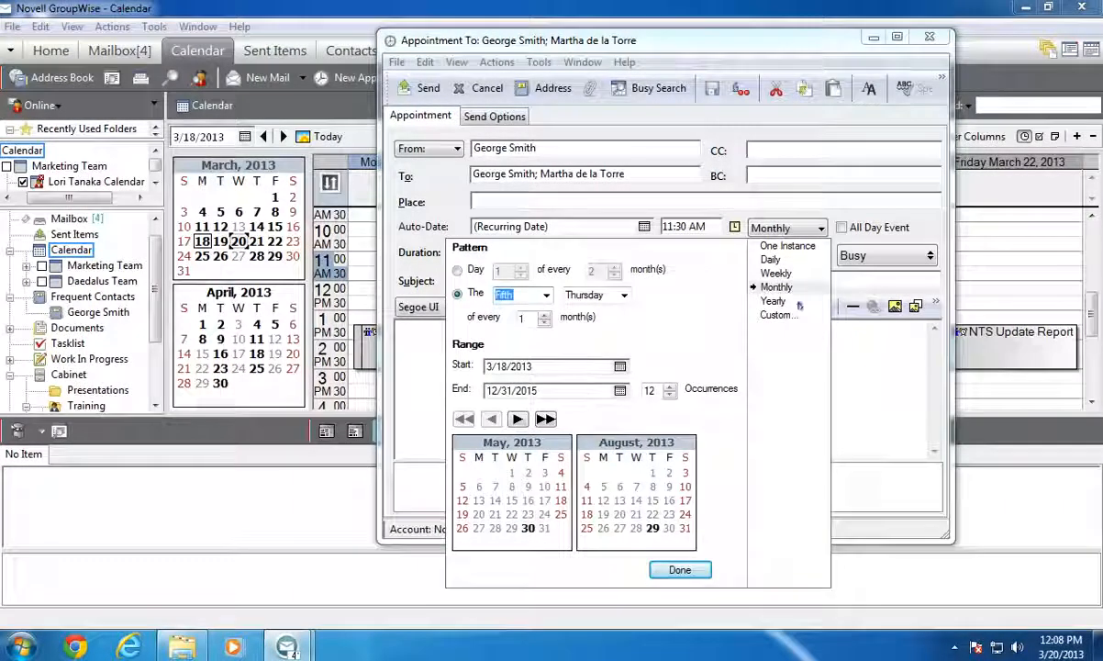
# Step: Switch the appointment to a yearly recurrence on May 12
pyautogui.click(794, 302)
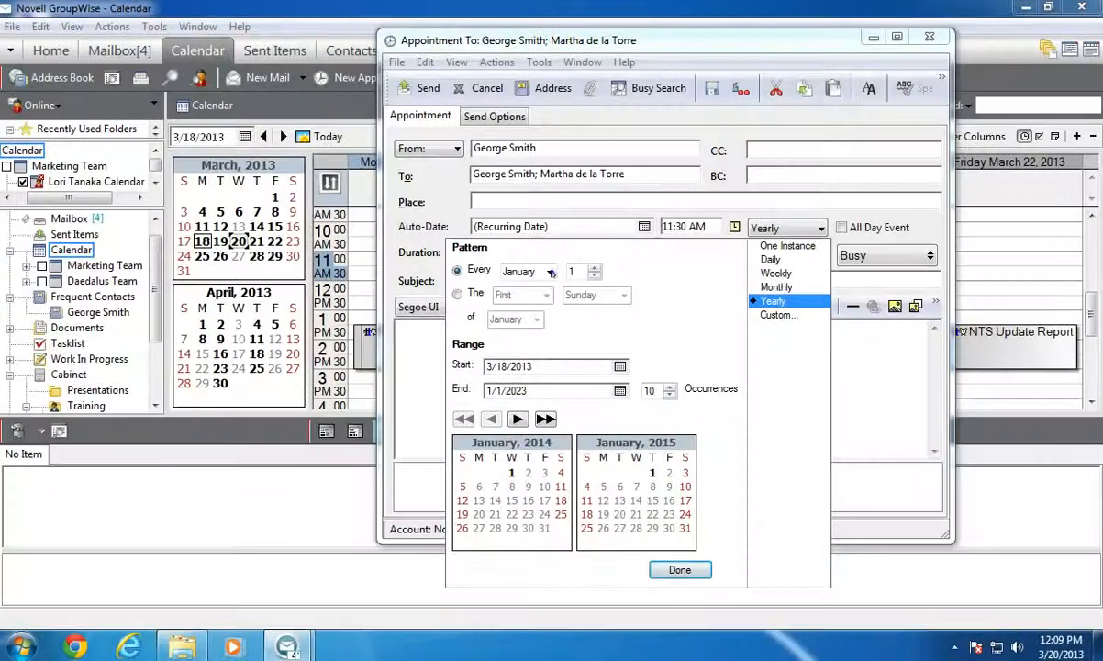
pyautogui.click(548, 271)
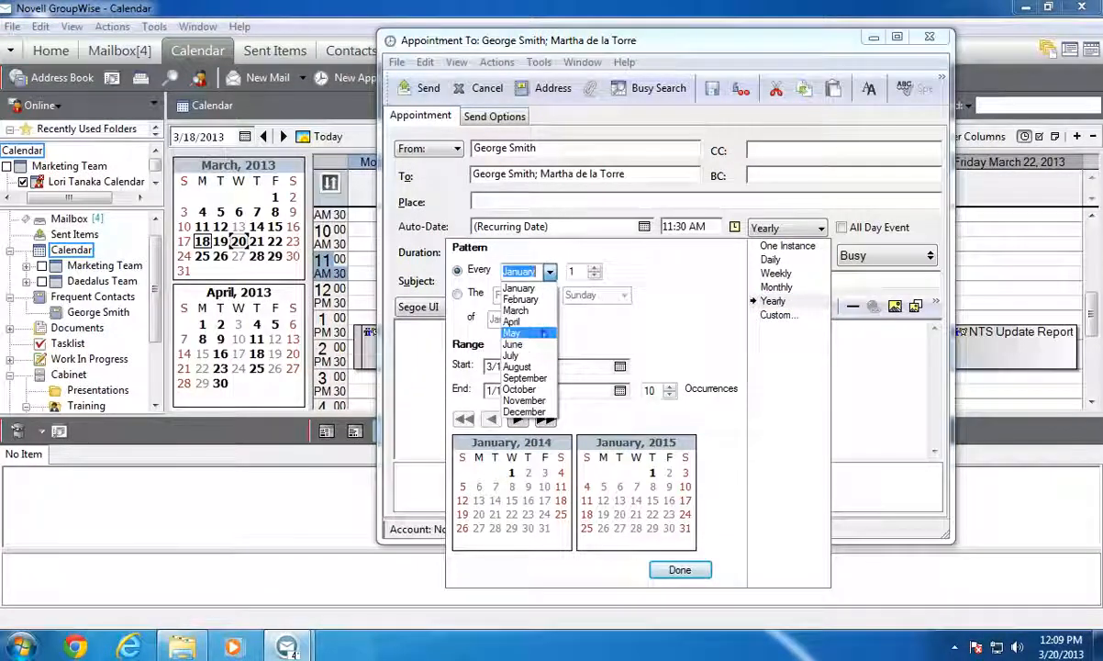
pyautogui.click(512, 333)
pyautogui.click(576, 272)
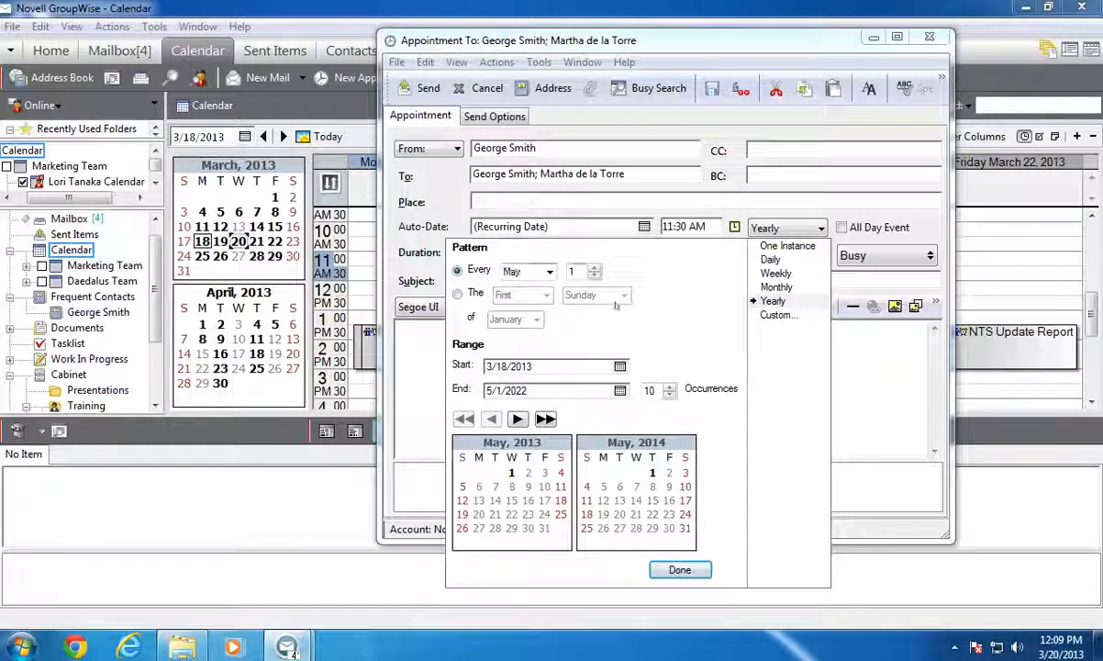
pyautogui.write('2')
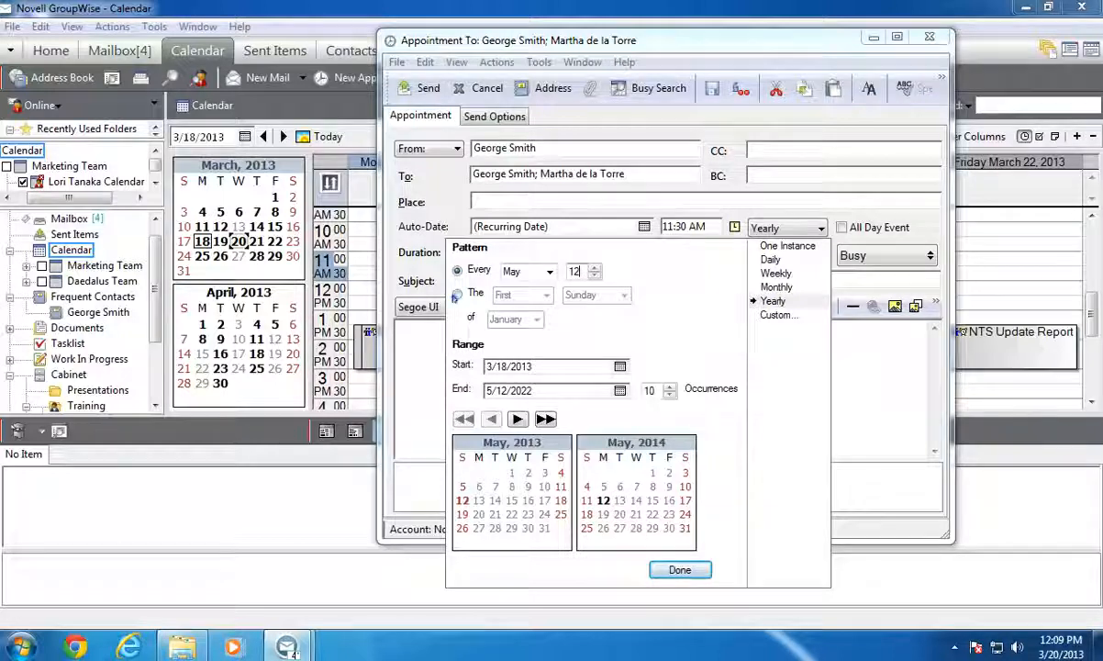
# Step: Change the yearly recurrence to a weekday-based pattern on the third Tuesday of May
pyautogui.click(457, 295)
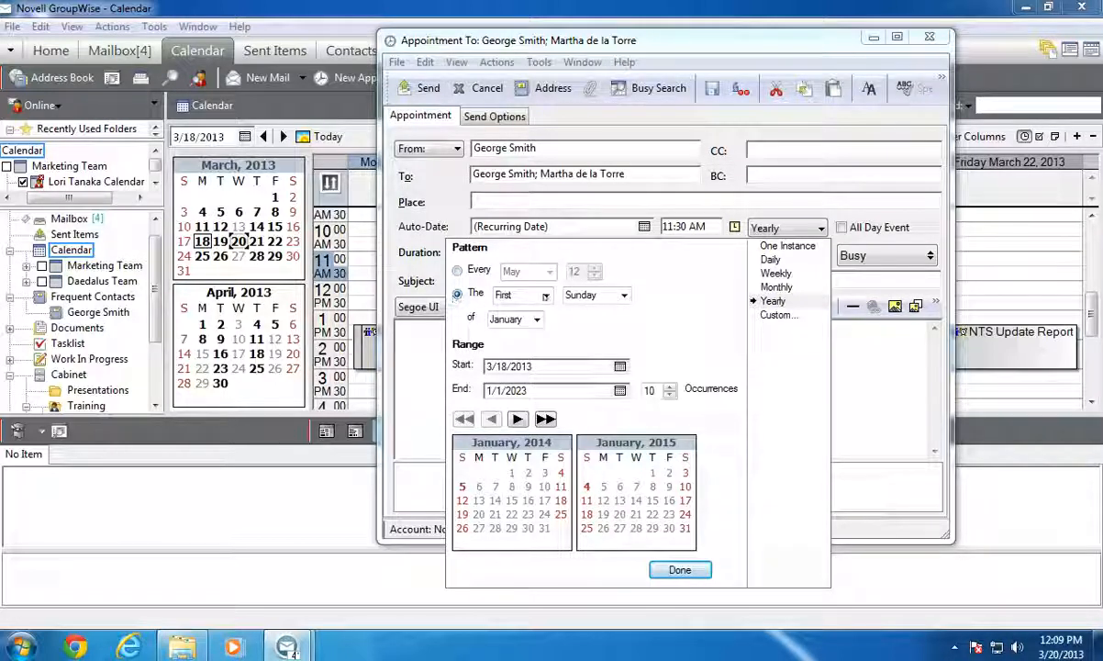
pyautogui.click(538, 296)
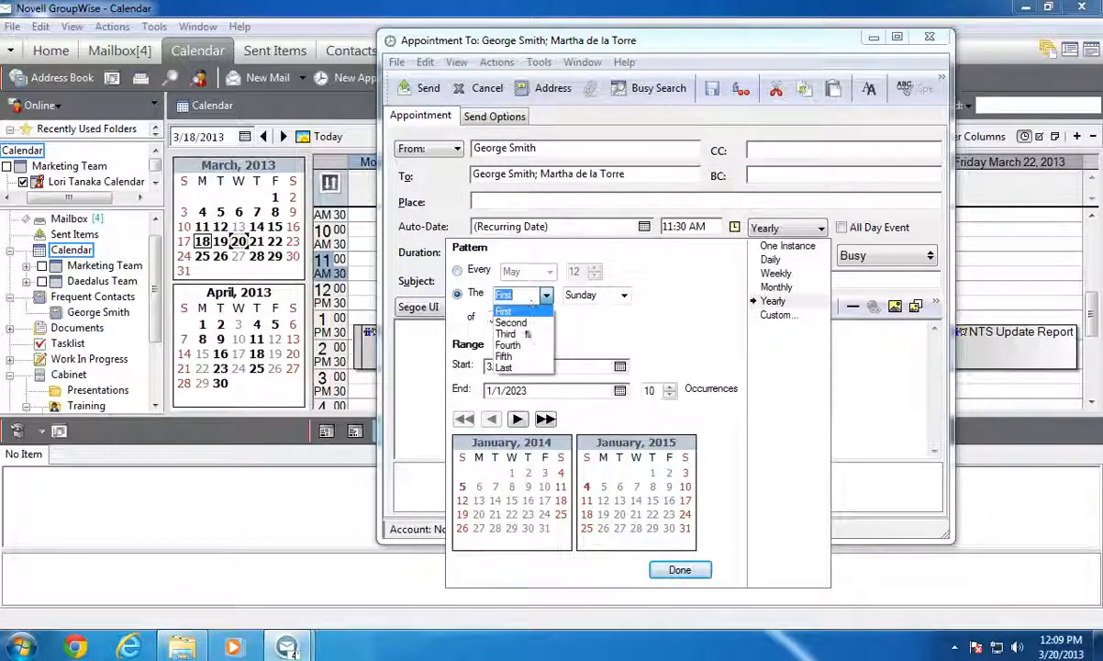
pyautogui.click(518, 333)
pyautogui.click(624, 296)
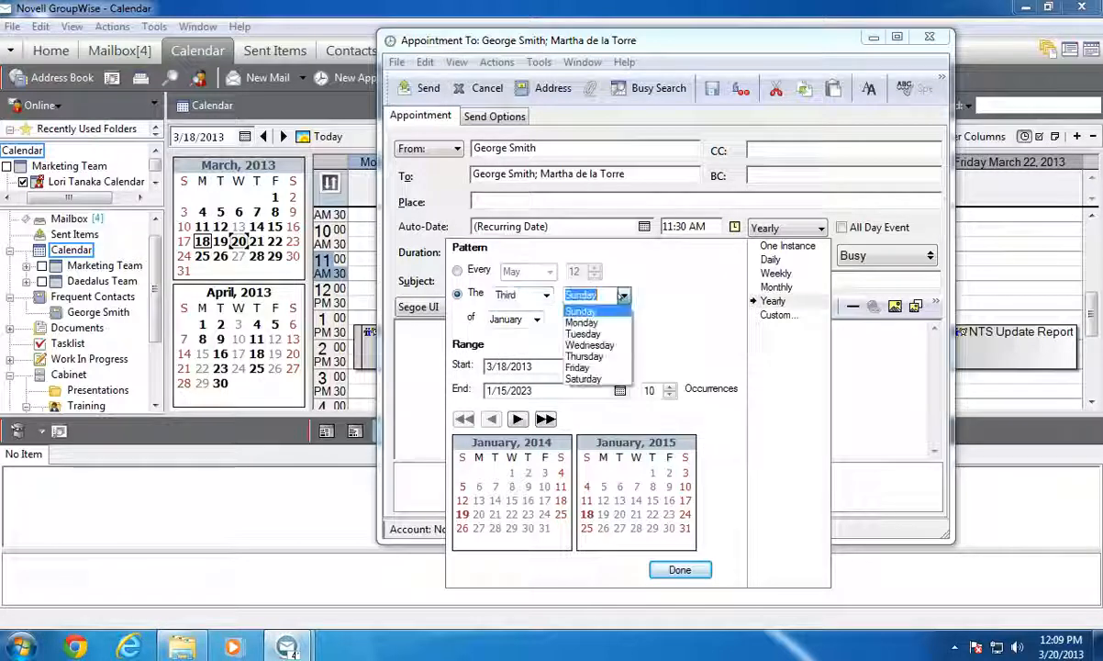
pyautogui.click(610, 333)
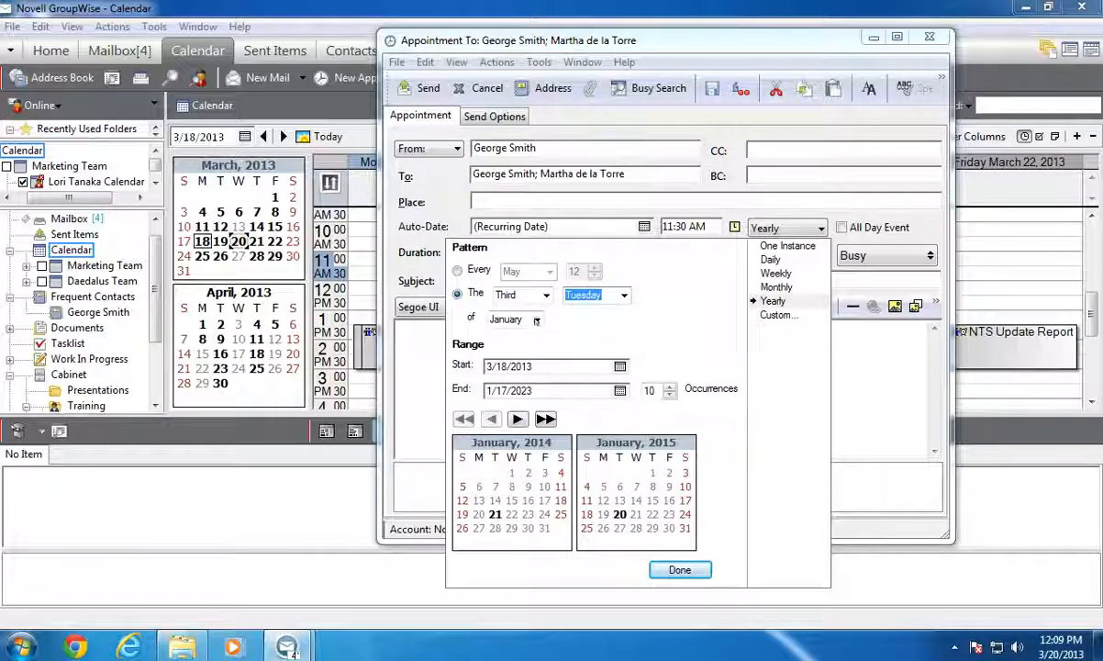
pyautogui.click(506, 318)
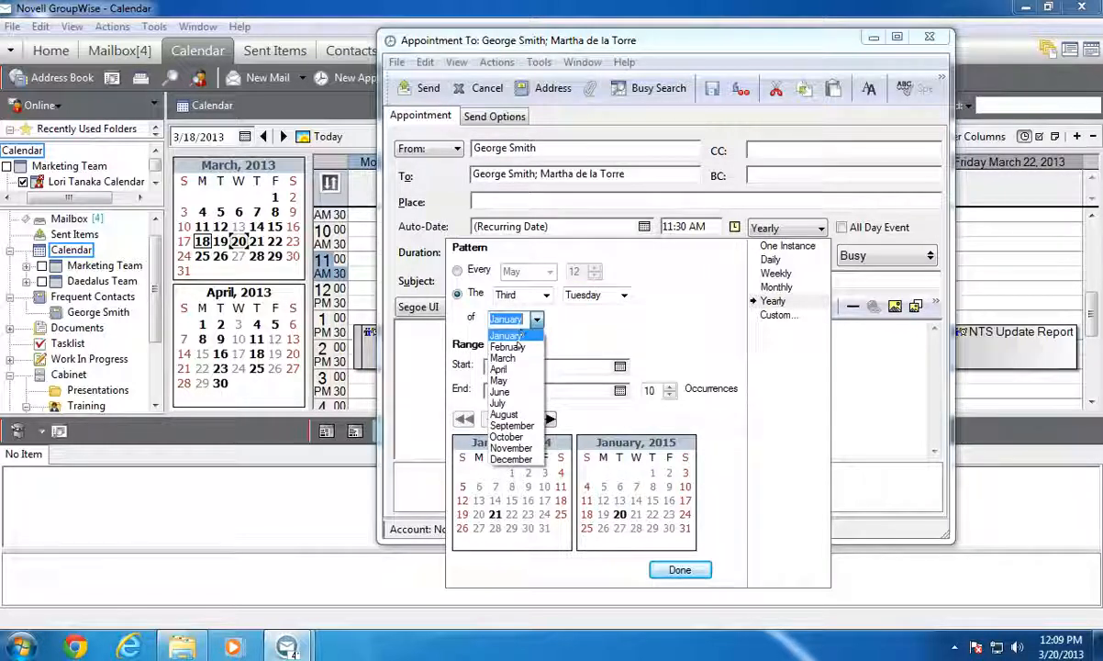
pyautogui.click(513, 381)
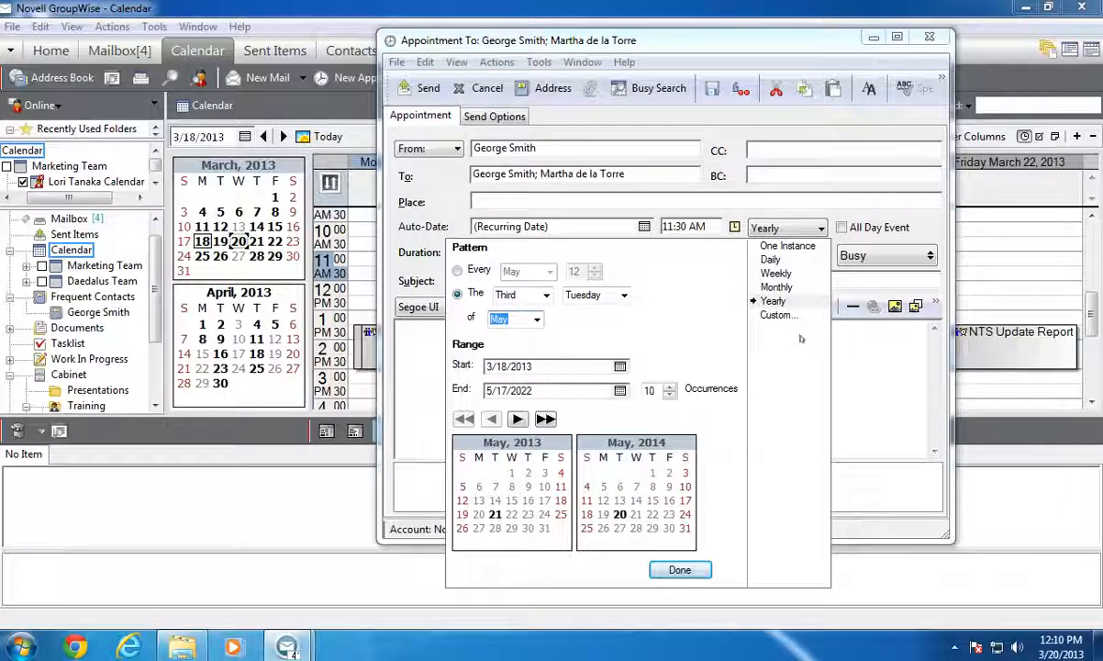
# Step: Mark March 22, 26 and 27 and April 2, 10 and 15, 2013 as custom recurrence dates, and discard the selection
pyautogui.click(810, 316)
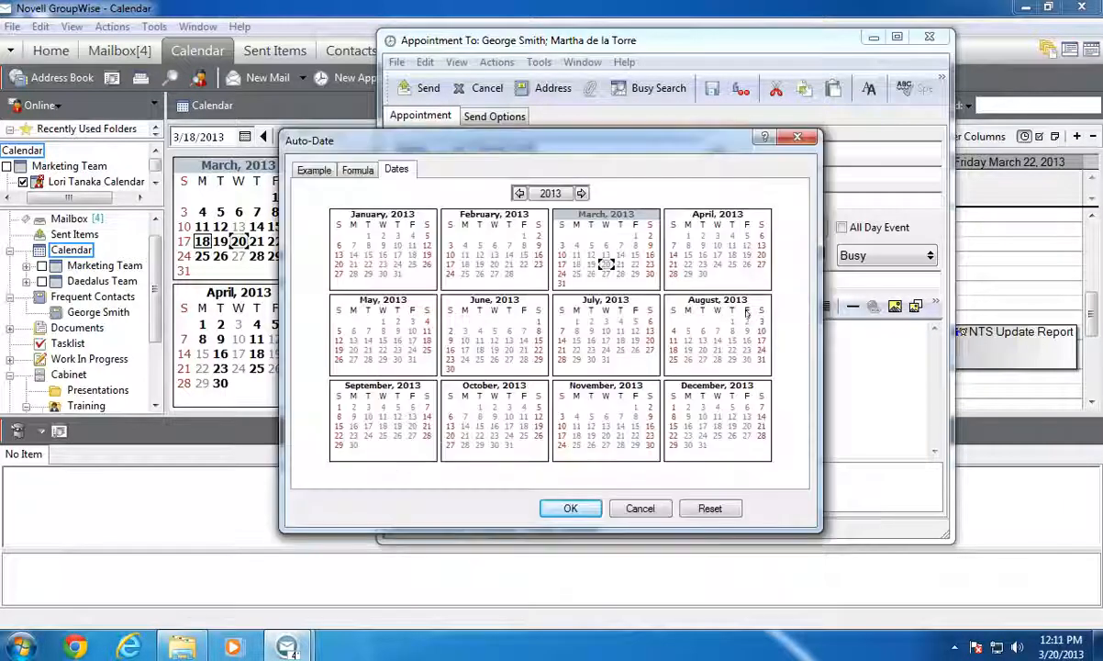
pyautogui.click(634, 266)
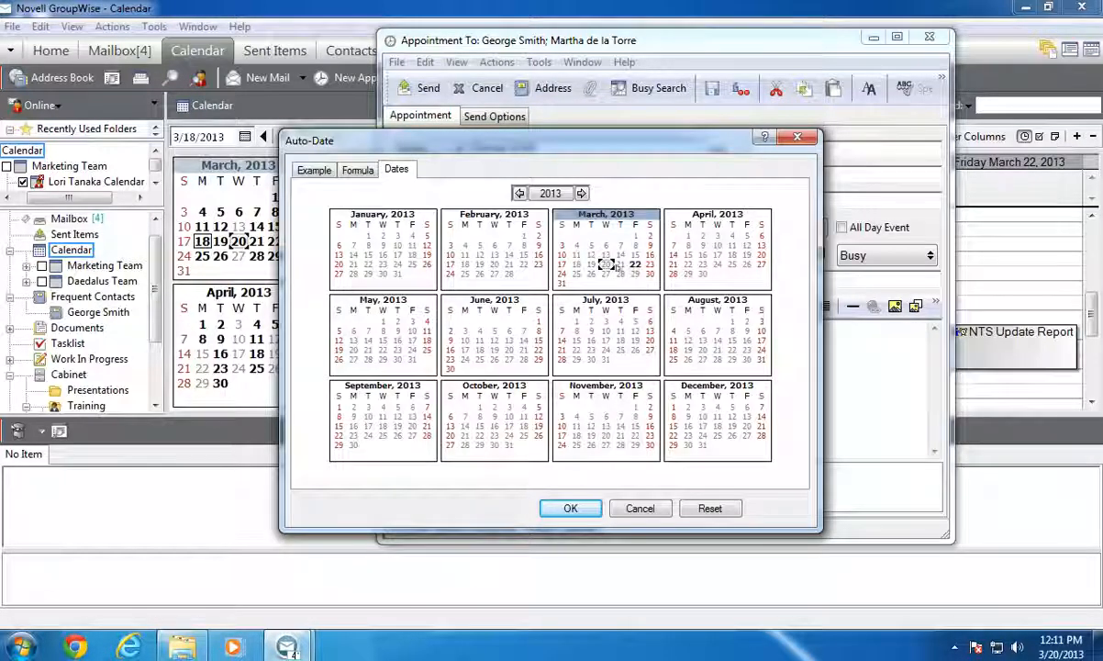
pyautogui.click(591, 274)
pyautogui.click(606, 274)
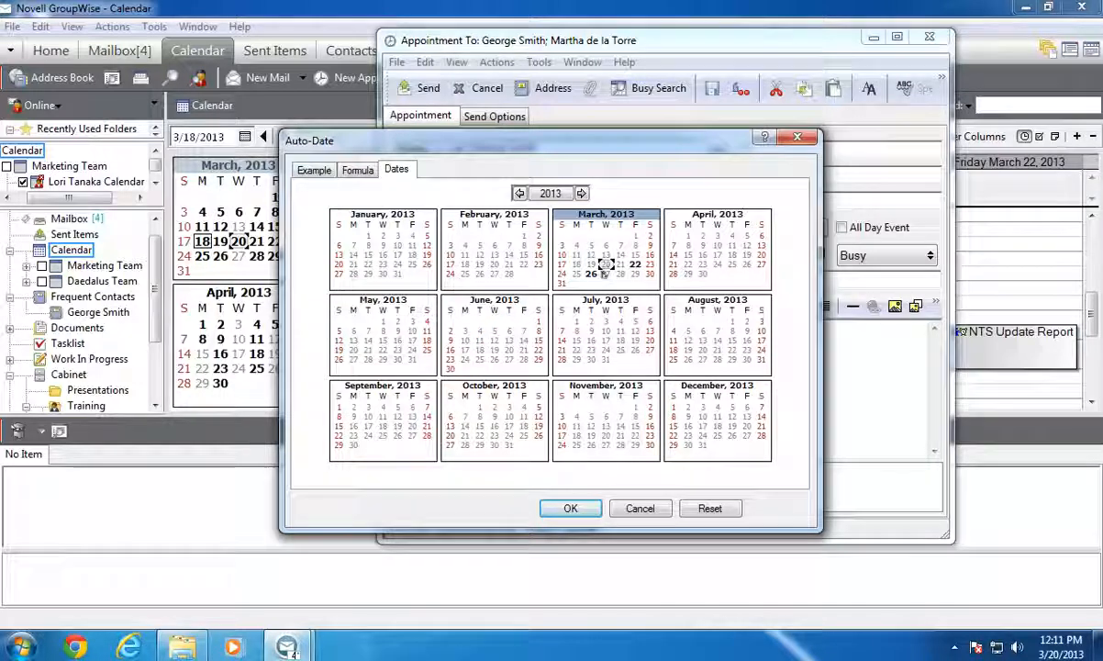
pyautogui.click(703, 235)
pyautogui.click(718, 245)
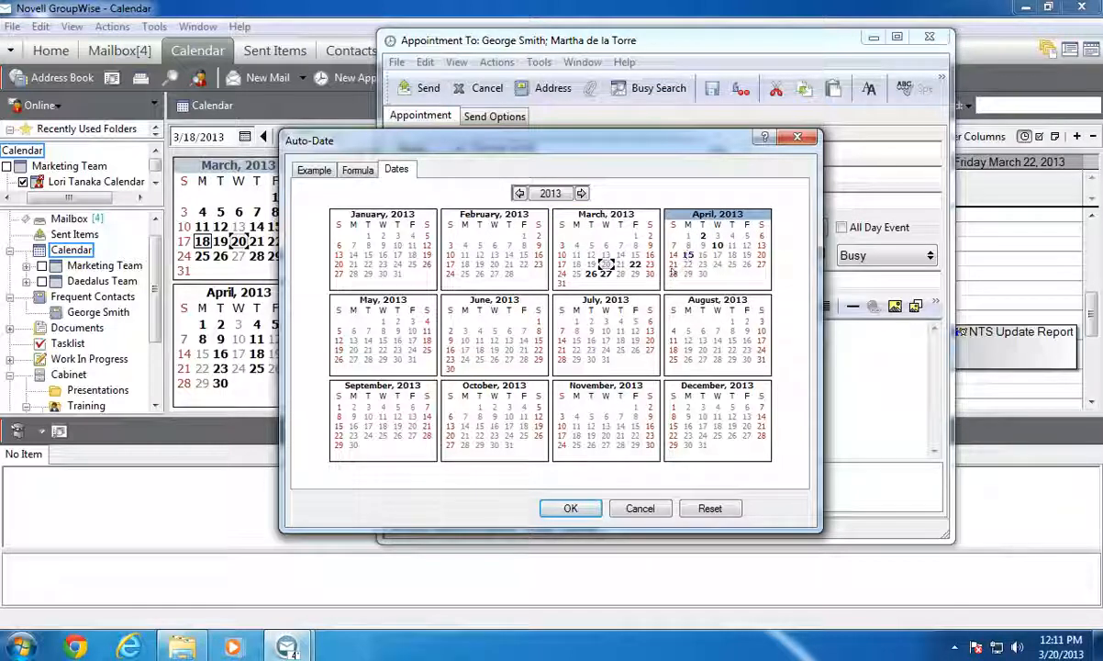
pyautogui.click(652, 508)
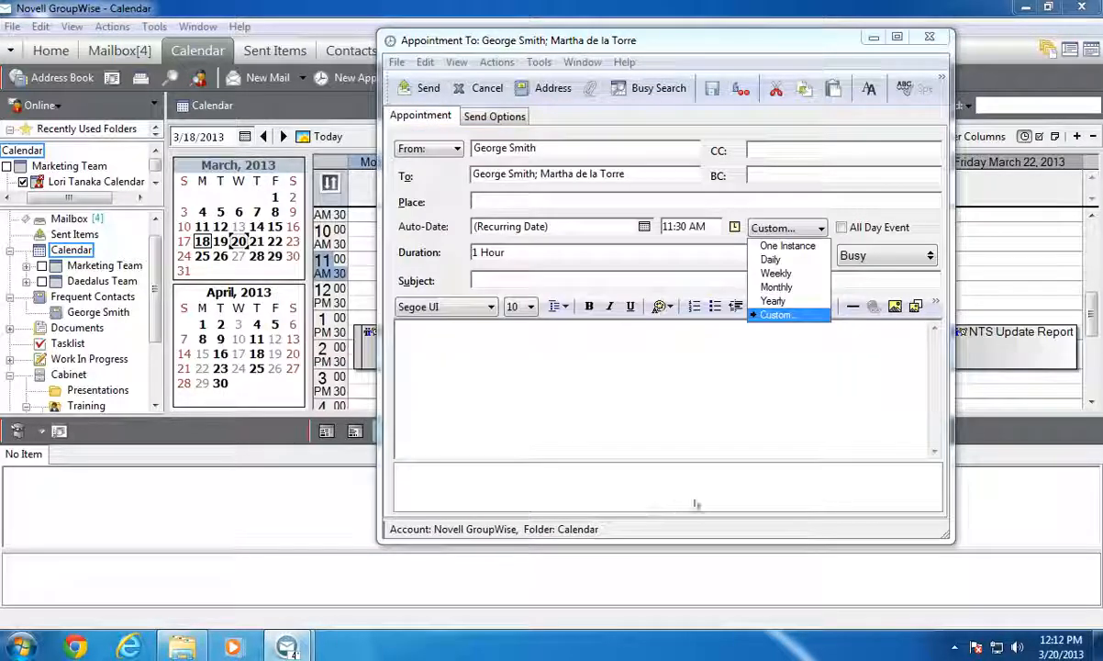
# Step: Set the appointment to recur weekly, every week on Wednesday instead of Monday, for 16 occurrences
pyautogui.click(791, 273)
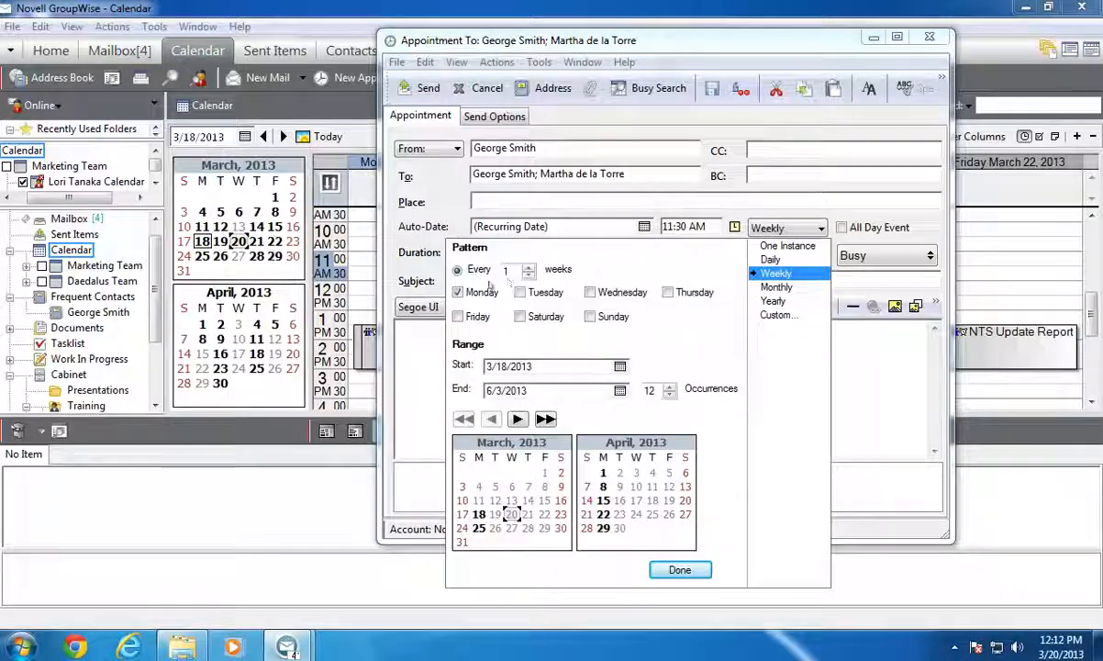
pyautogui.click(589, 292)
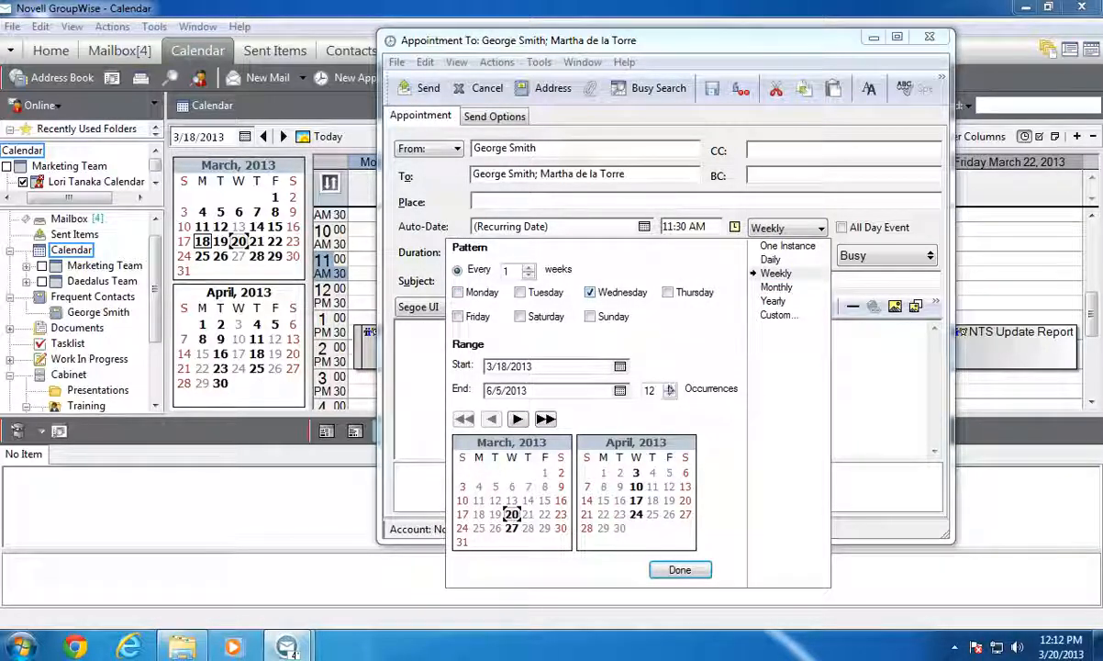
pyautogui.click(670, 388)
pyautogui.click(670, 388)
pyautogui.click(670, 388)
pyautogui.click(670, 388)
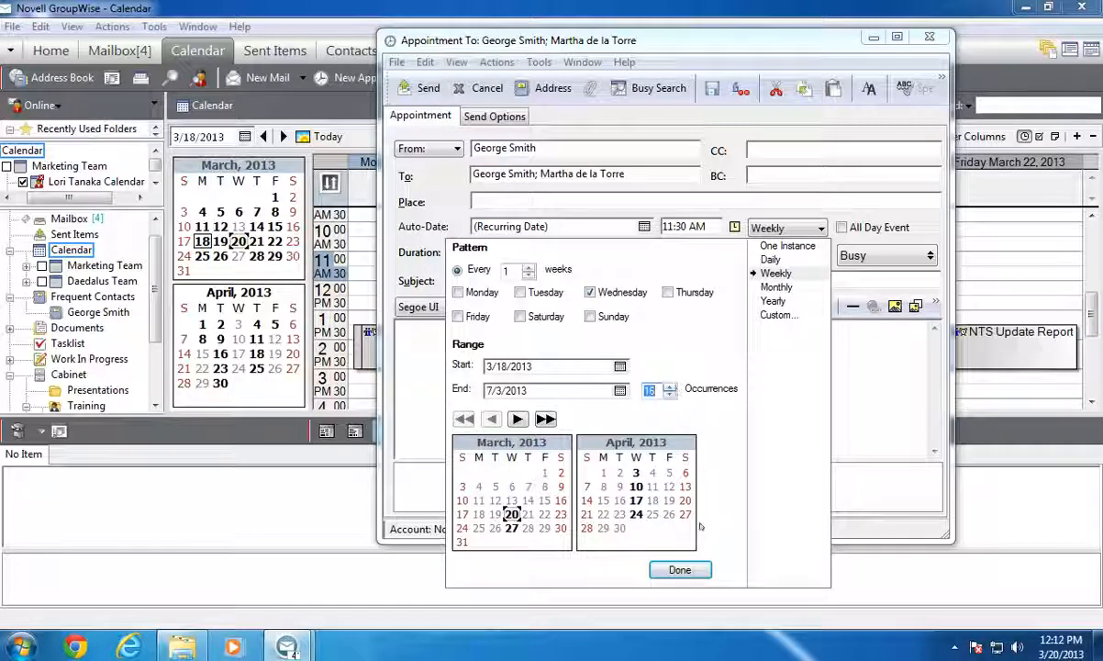
pyautogui.click(702, 570)
# Step: Give the appointment the subject "Client List Meeting" and send it to the invitees
pyautogui.click(541, 282)
pyautogui.write('Client List Meeting')
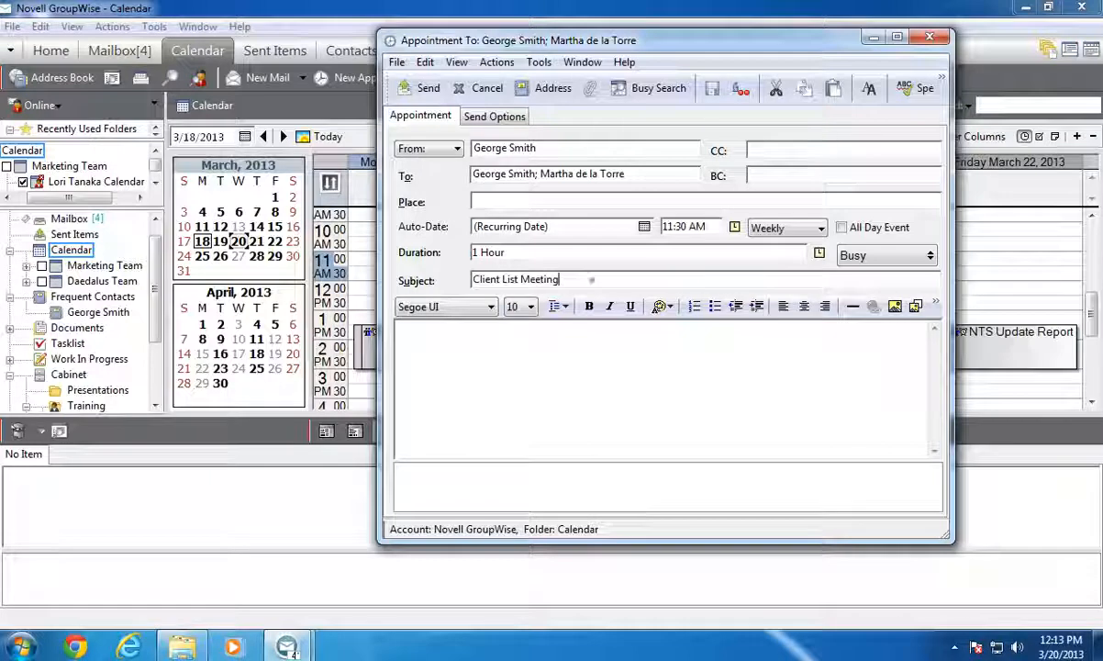
pyautogui.click(415, 88)
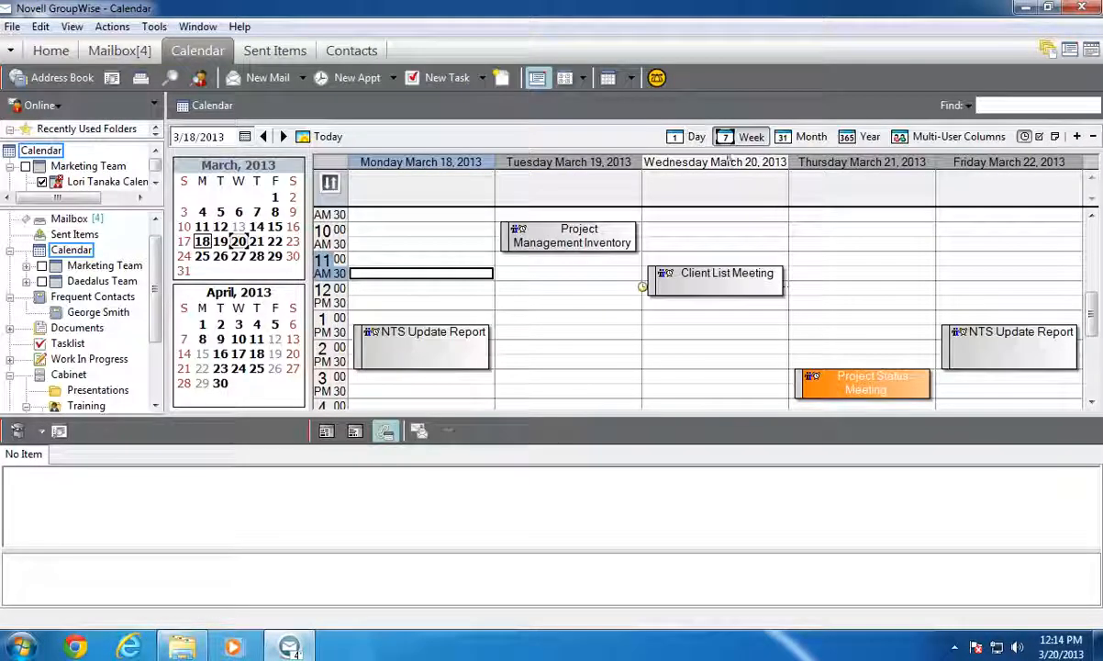
pyautogui.moveTo(778, 272)
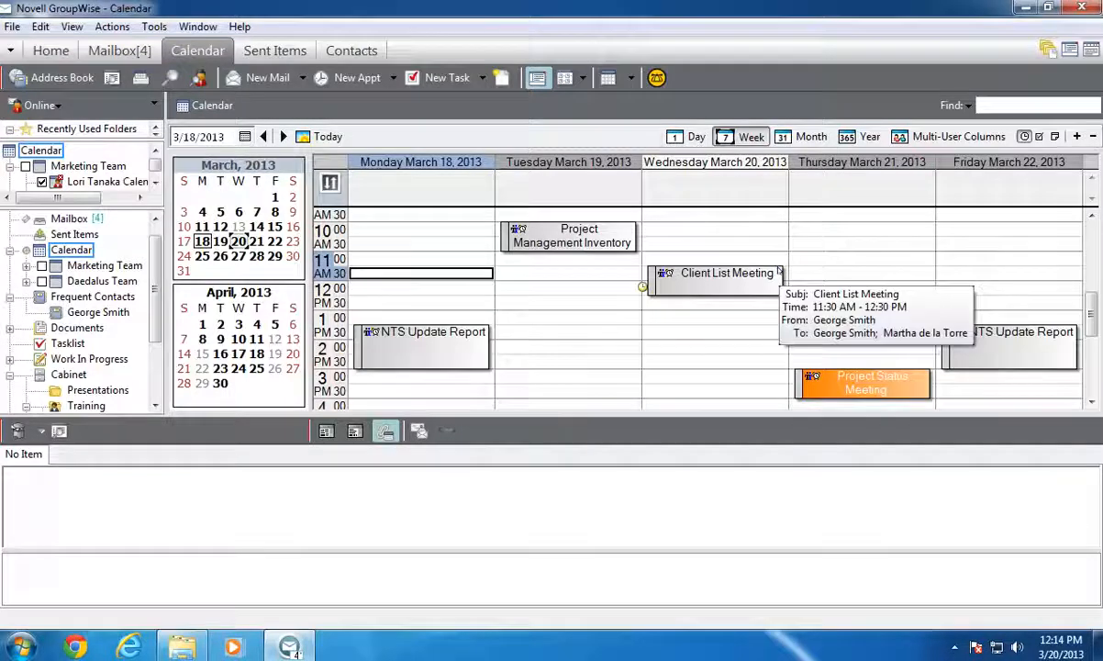